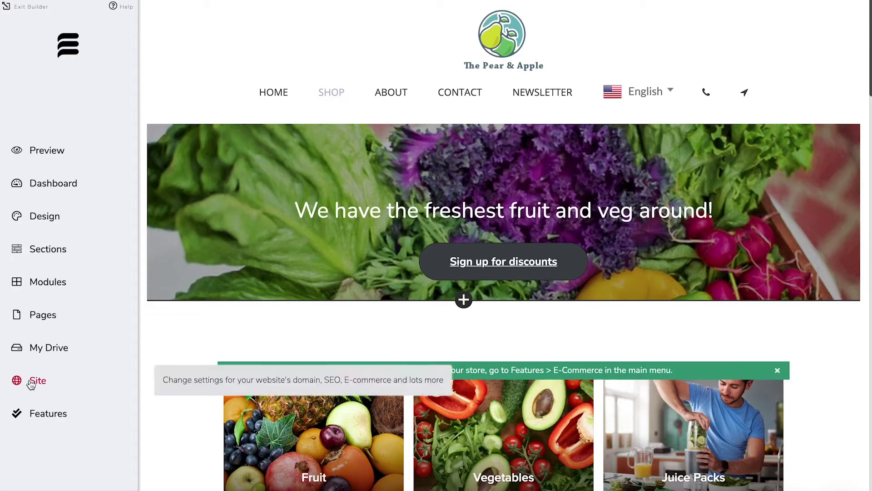
# - Open the site's General Settings, showing site address fruitshop.bookmark.com and the contact options
pyautogui.click(31, 384)
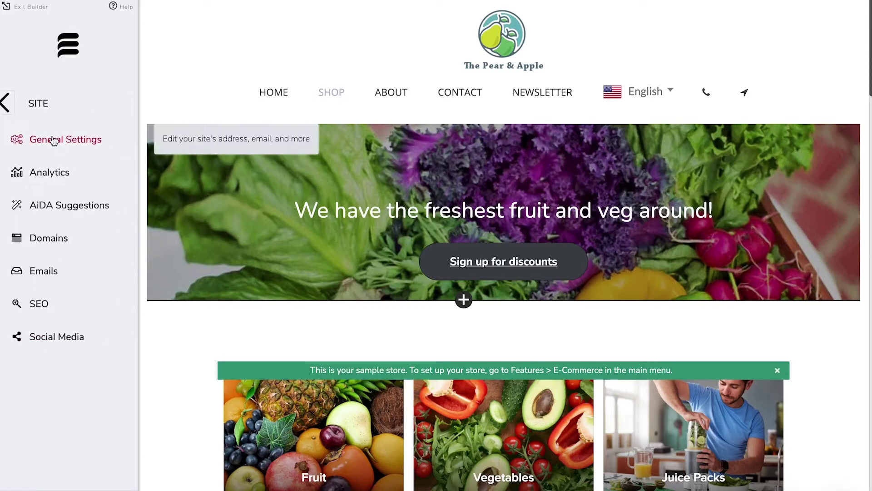
pyautogui.click(53, 141)
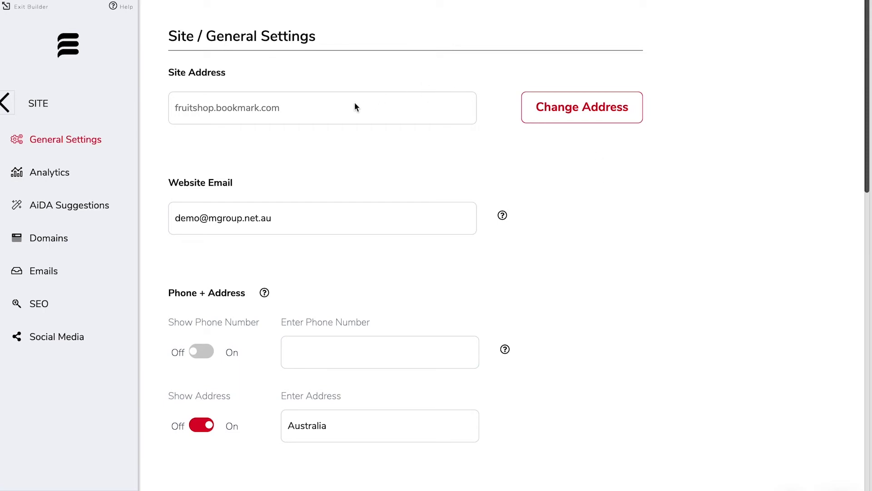
pyautogui.click(383, 228)
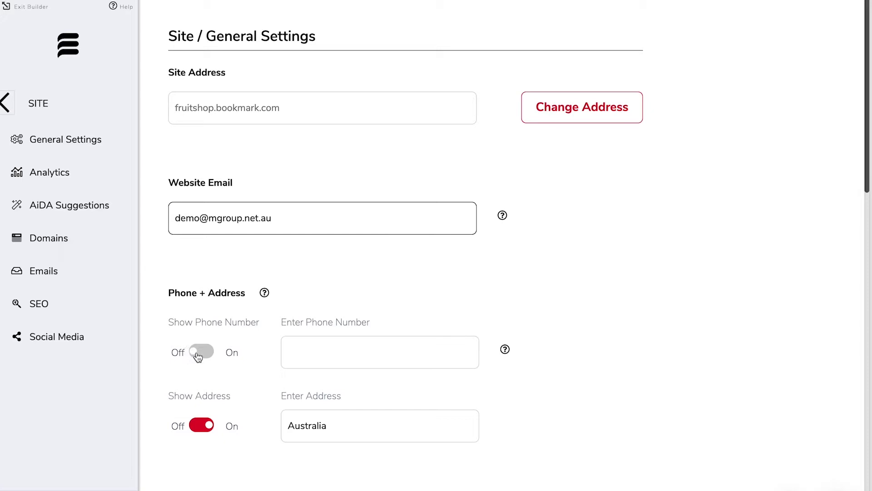
pyautogui.scroll(-3, 198, 357)
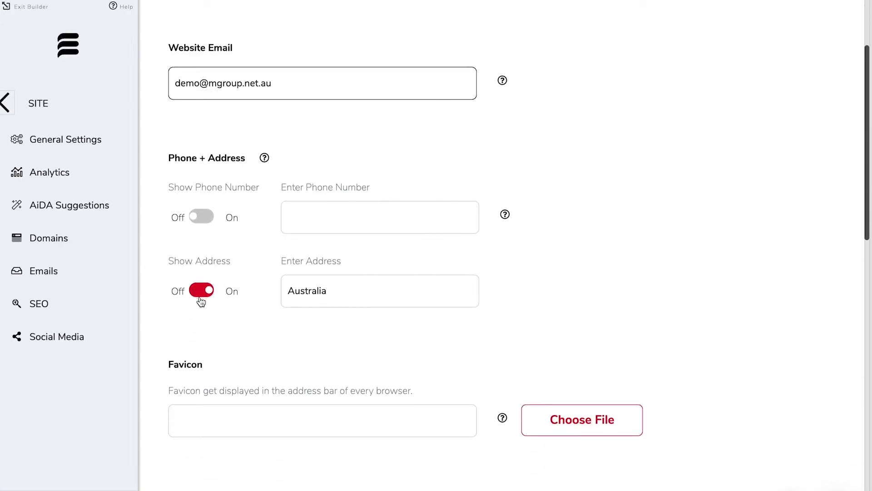
pyautogui.scroll(-7, 200, 301)
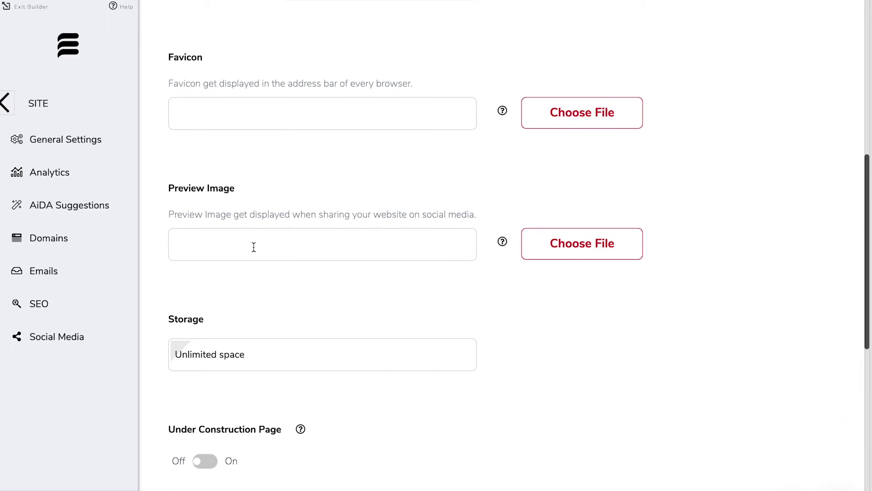
pyautogui.scroll(-4, 253, 247)
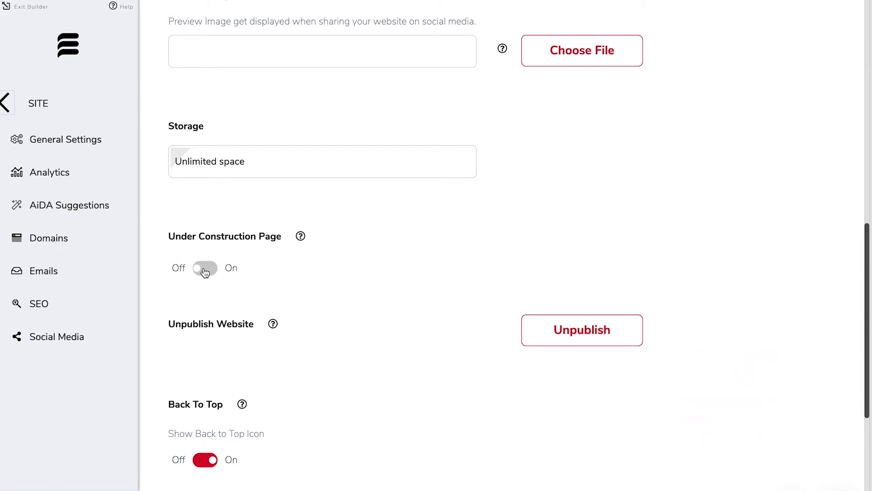
pyautogui.click(205, 270)
pyautogui.click(205, 269)
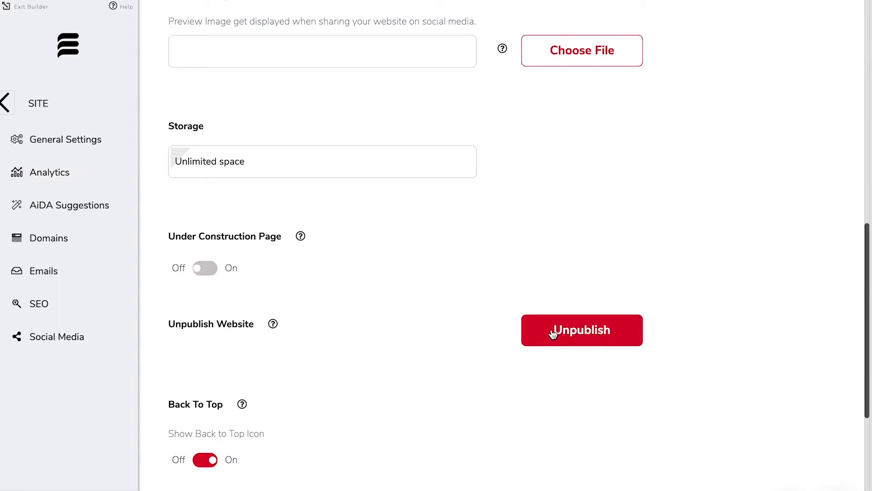
pyautogui.scroll(-8, 393, 349)
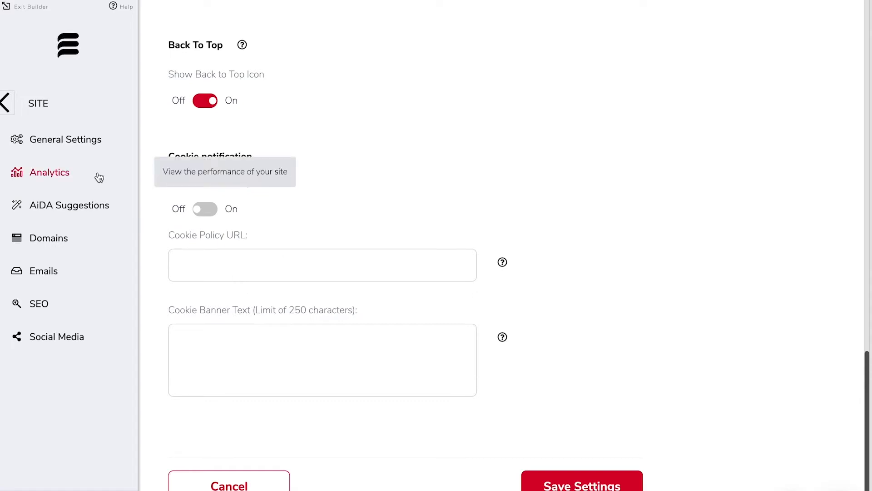
# - Review last week's analytics: 5 unique visitors, 12 page views, 00:01:46 time on site
pyautogui.click(63, 174)
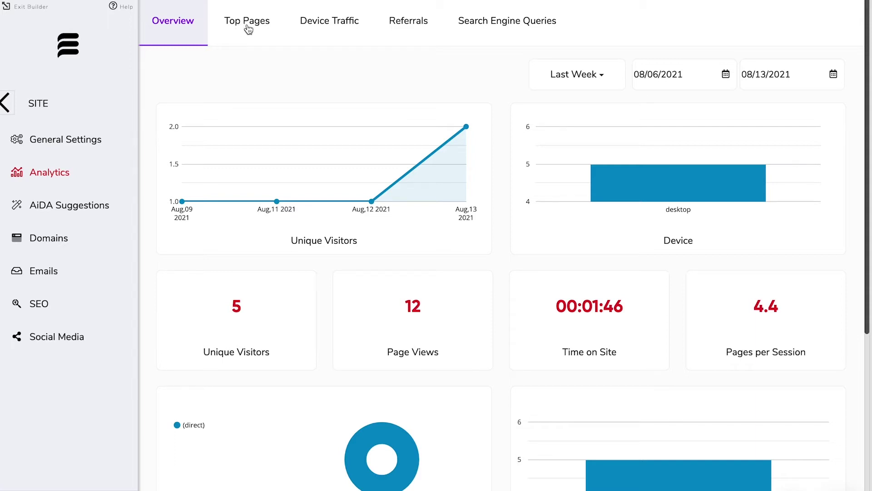
pyautogui.click(259, 27)
# - Check AiDA Suggestions, which shows no suggestions and a visitor experience score of 60 (Good)
pyautogui.click(58, 207)
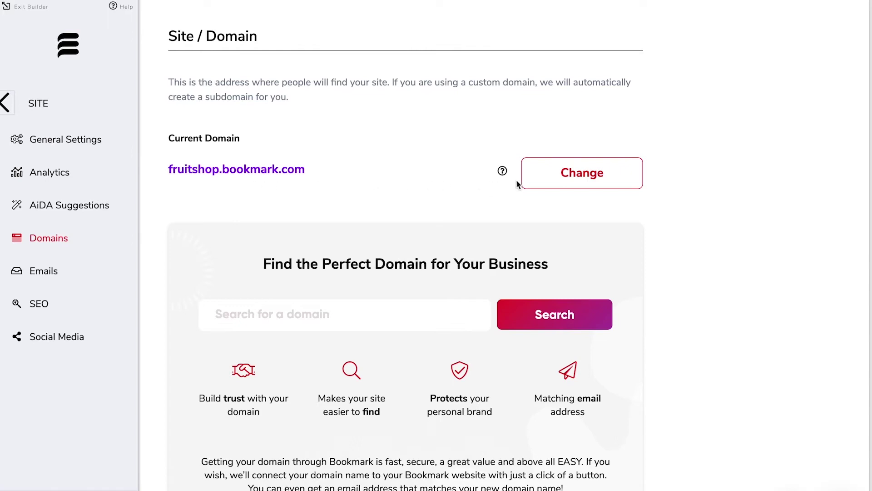
# - Start changing the site's domain away from fruitshop.bookmark.com
pyautogui.click(547, 179)
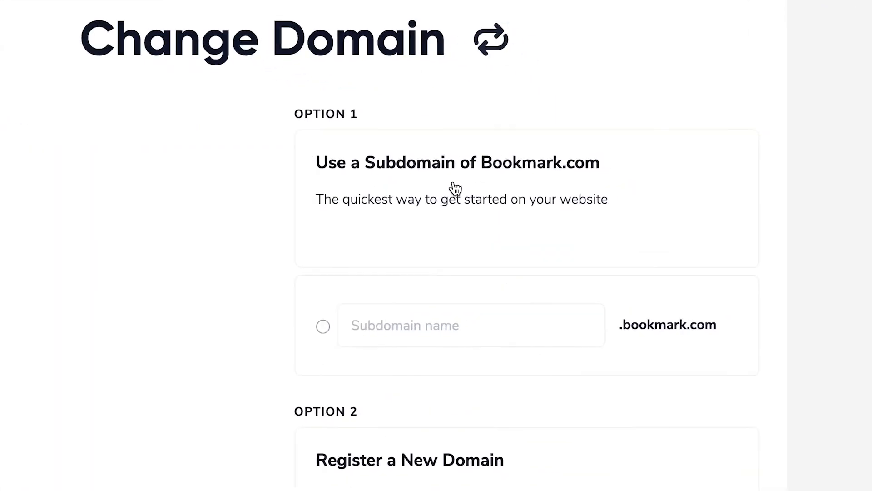
# - Enter pearandapple as the free Bookmark.com subdomain, confirmed available under .bookmark.com
pyautogui.click(407, 321)
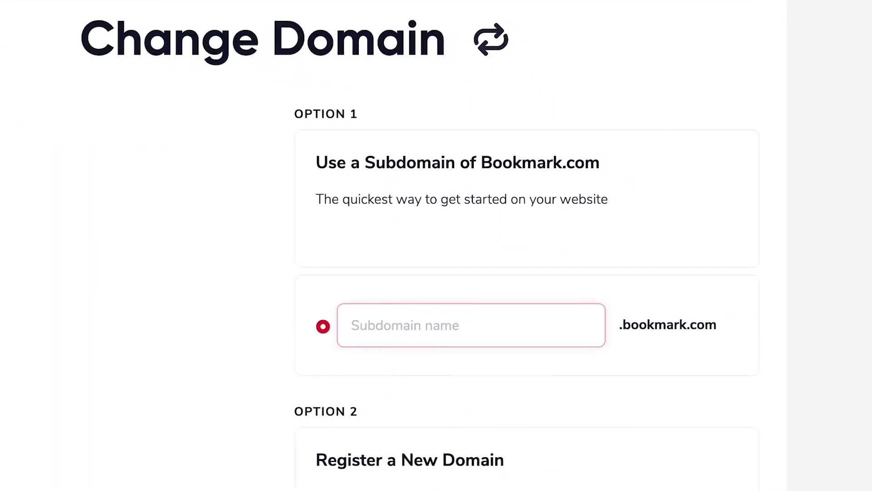
pyautogui.write('pearandapple')
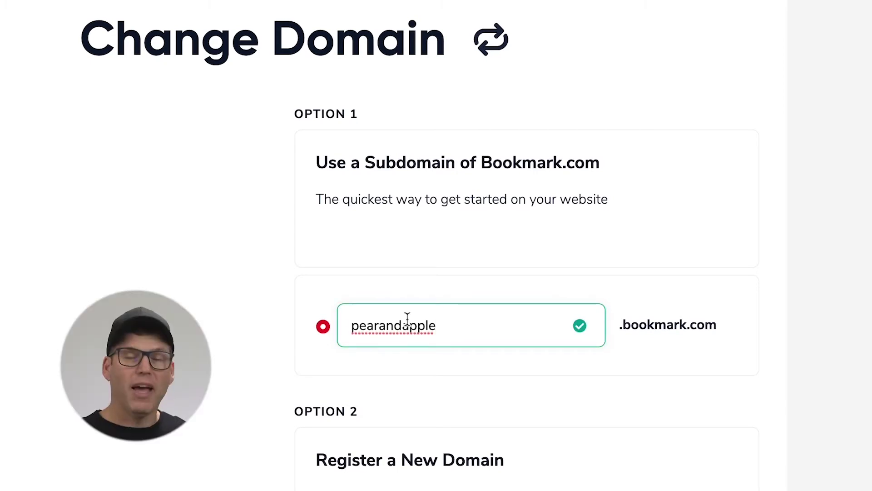
pyautogui.scroll(-5, 441, 372)
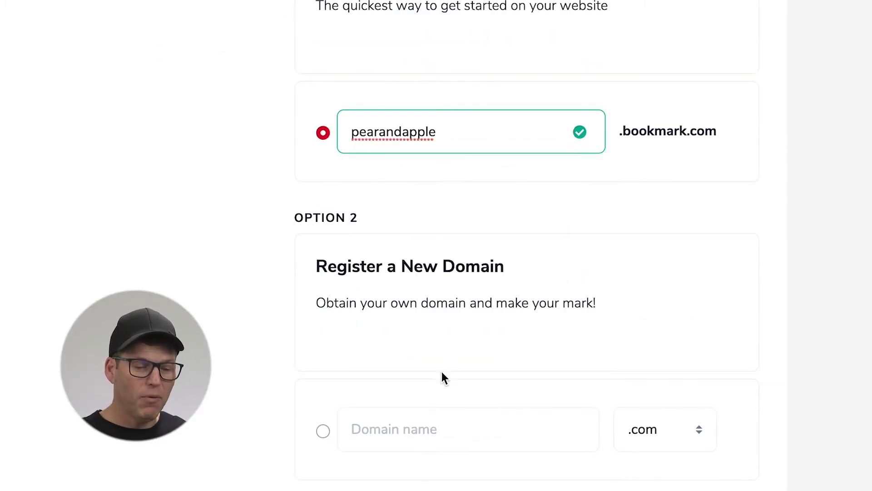
pyautogui.scroll(-1, 442, 373)
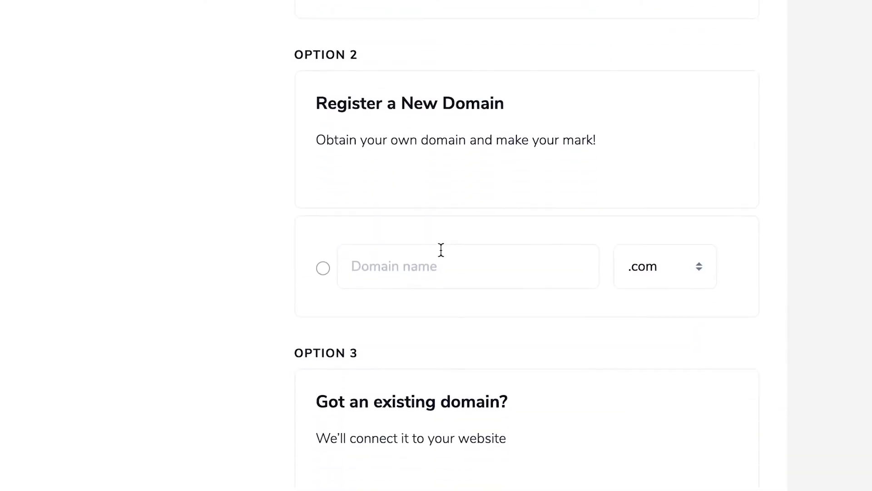
# - Register thepearandapple.com for a 2-year term with personal info protection, subtotal $57.78 USD
pyautogui.click(423, 261)
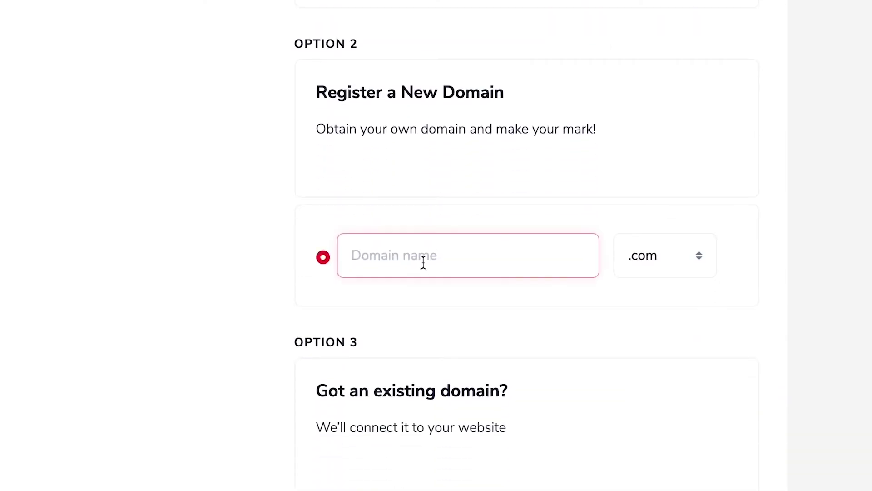
pyautogui.write('thepearandapple')
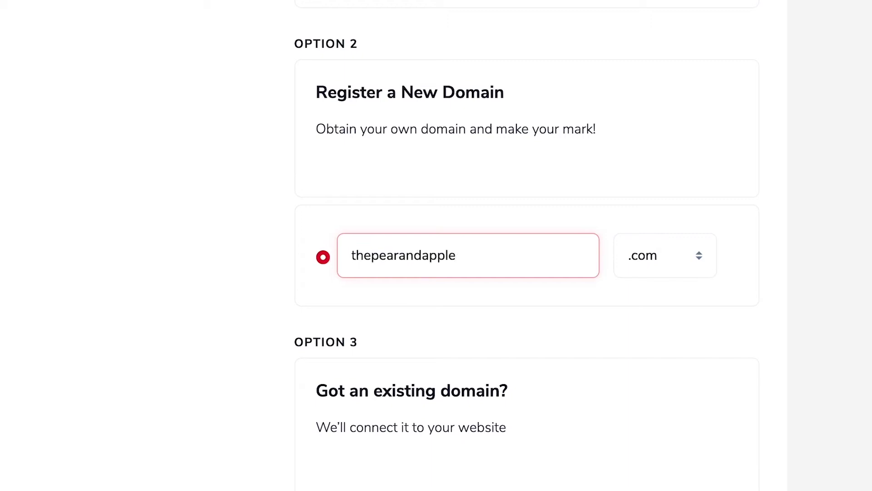
pyautogui.scroll(-4, 556, 286)
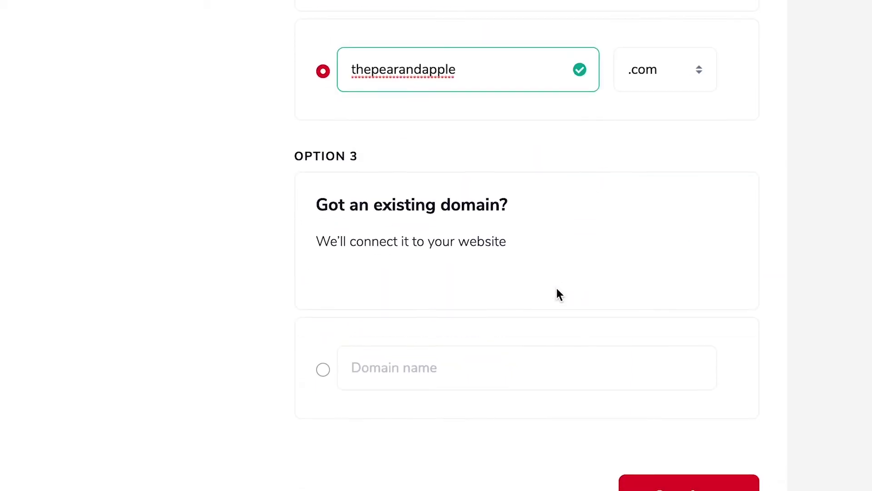
pyautogui.scroll(-2, 555, 227)
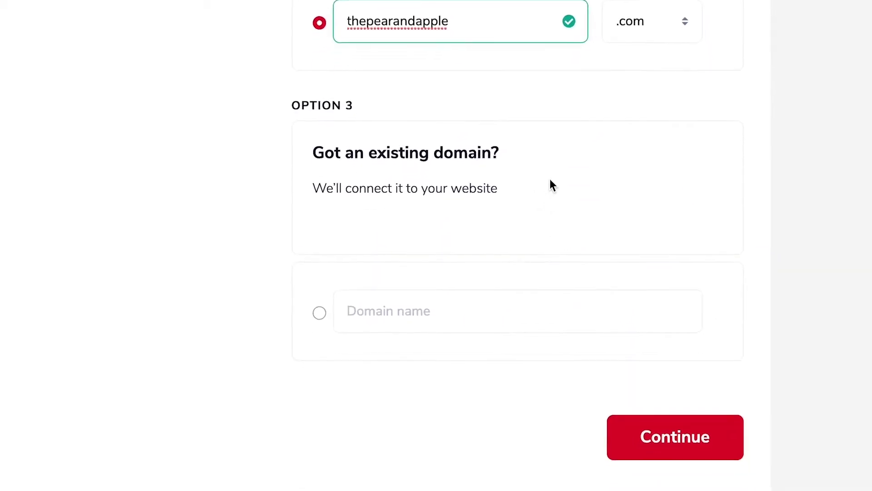
pyautogui.click(695, 429)
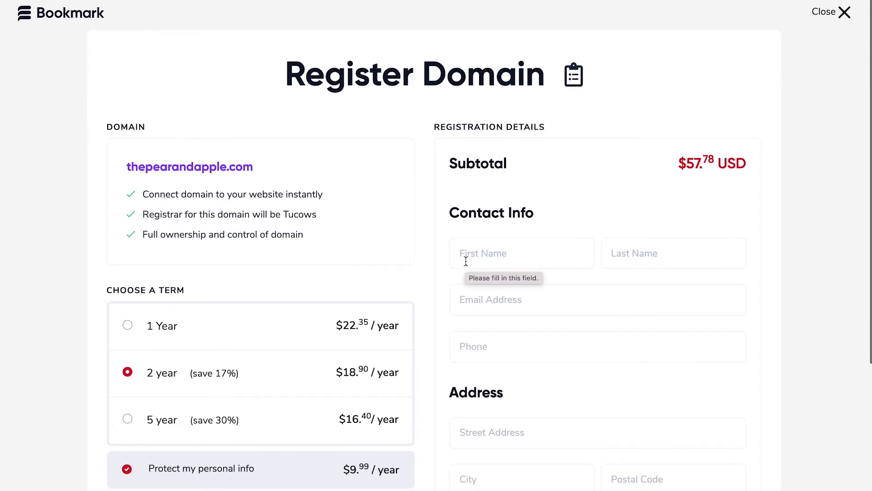
# - Scroll through the empty Register Domain contact form for thepearandapple.com
pyautogui.scroll(-5, 465, 262)
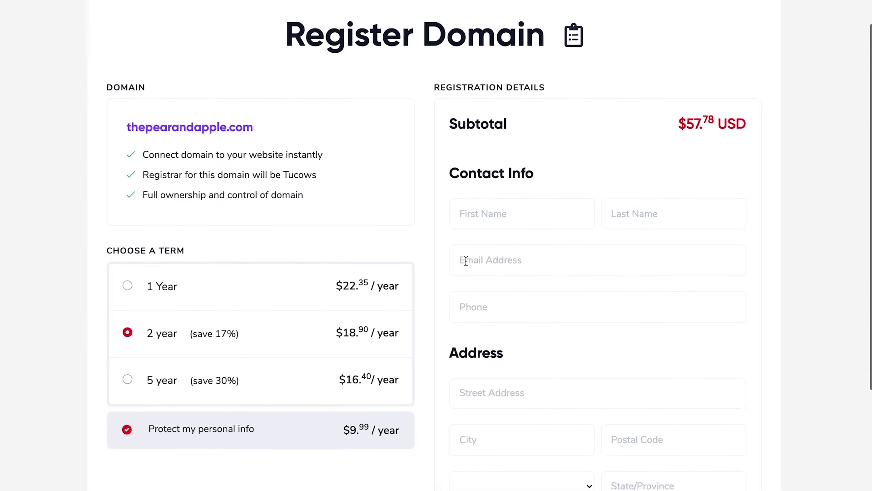
pyautogui.scroll(-1, 466, 263)
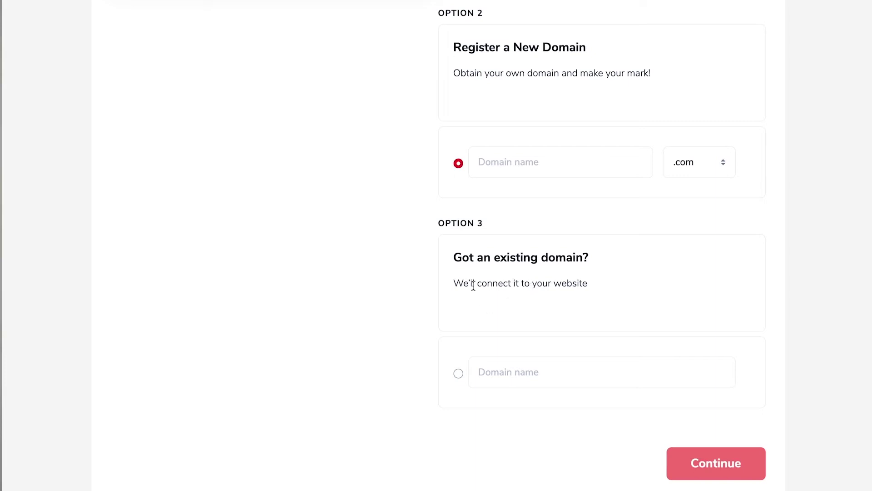
# - Link thepearandapple.com as an existing domain and continue to the linking instructions
pyautogui.click(484, 372)
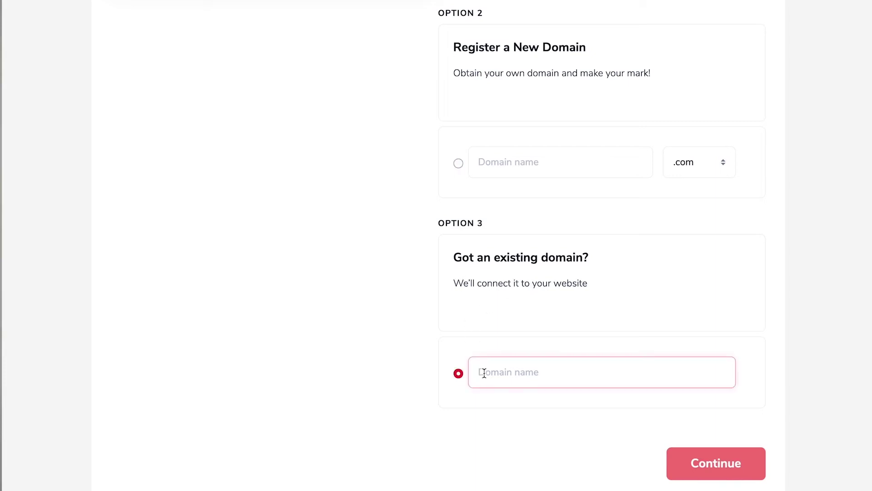
pyautogui.write('thepearandapple.com')
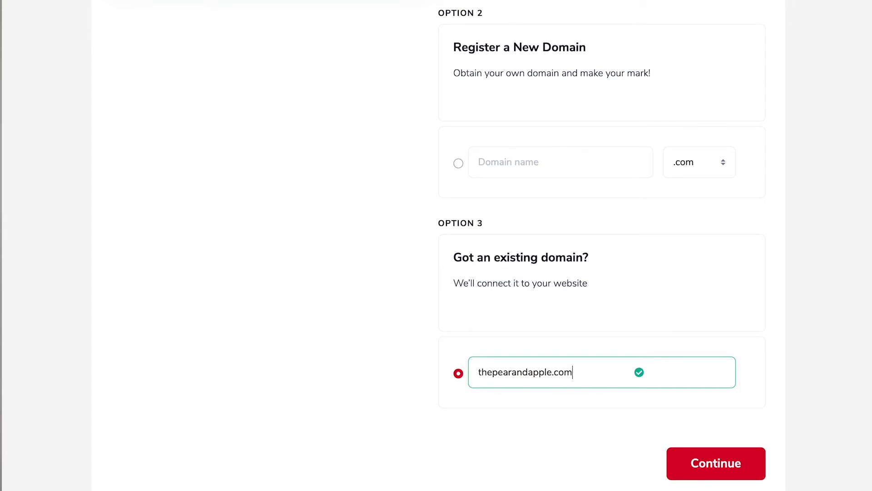
pyautogui.click(711, 463)
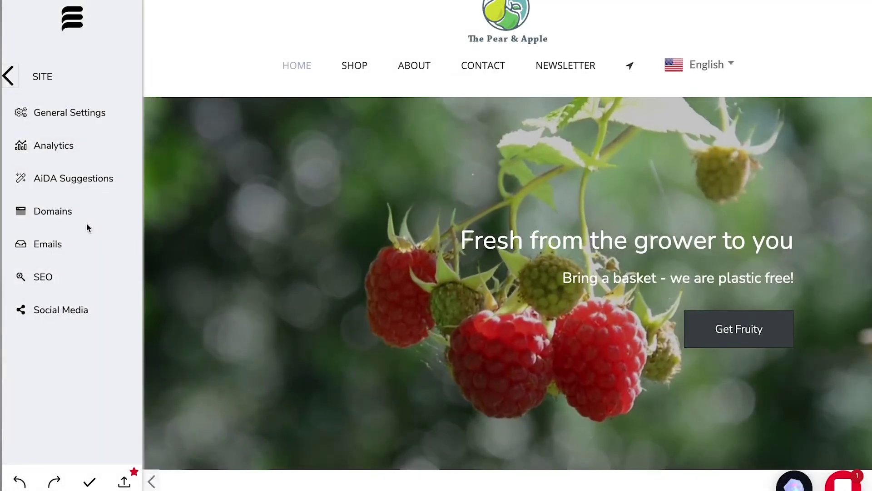
# - Open Site / Emails, showing the website email and the $2/month Advanced Email offer
pyautogui.click(50, 246)
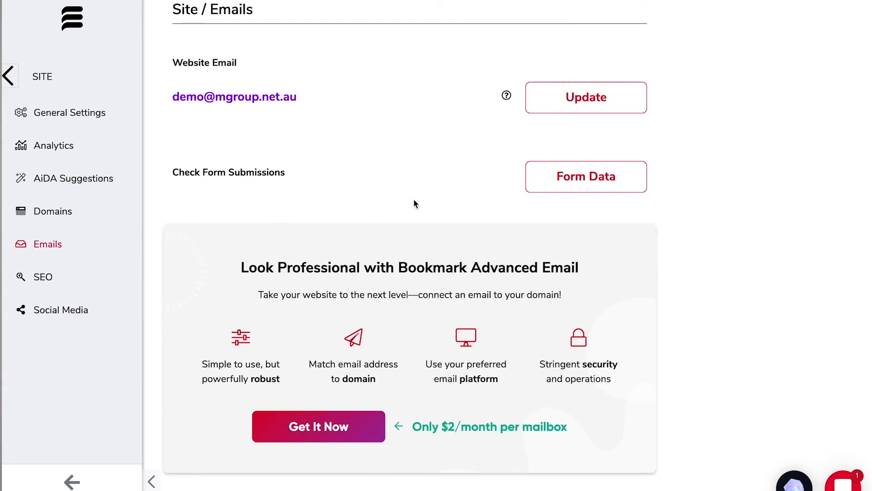
# - Set up a professional email by connecting existing domain thepearandapple.com, reaching the $24/year email page
pyautogui.click(323, 429)
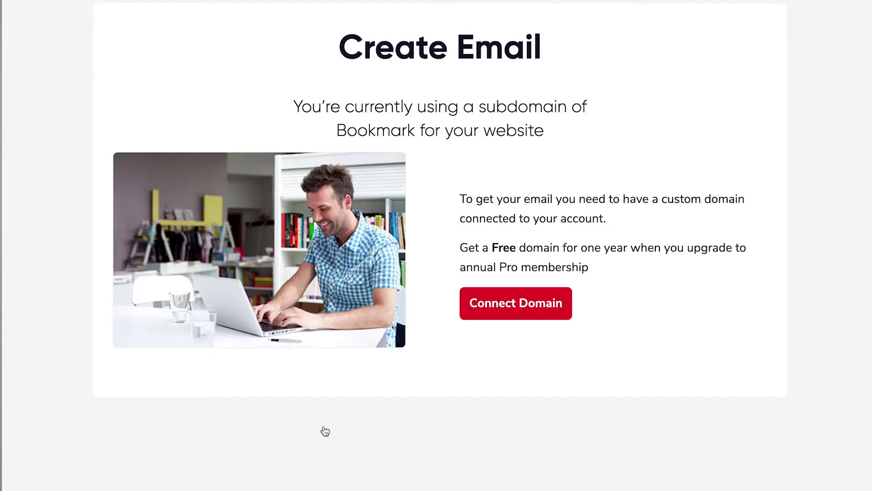
pyautogui.click(508, 308)
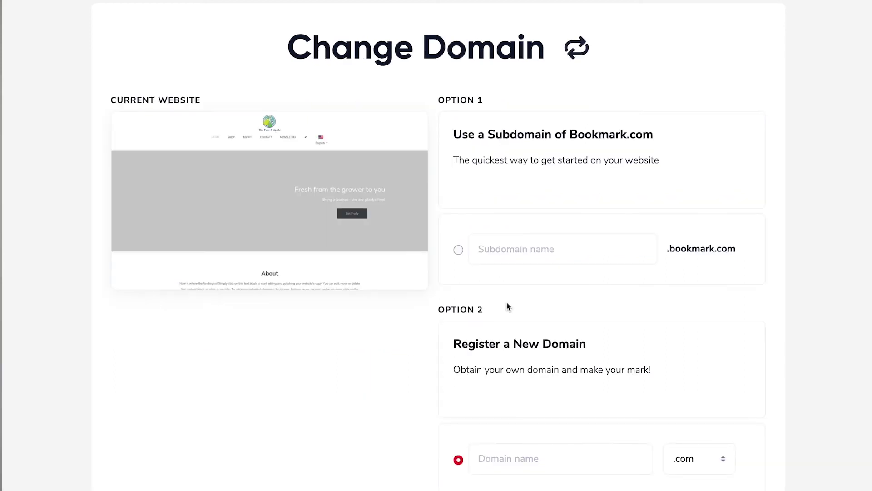
pyautogui.scroll(-5, 508, 306)
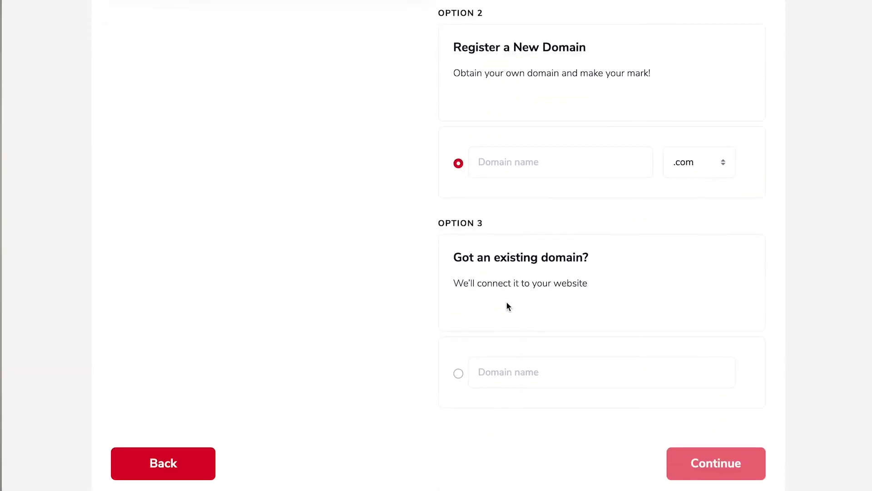
pyautogui.click(526, 371)
pyautogui.click(520, 404)
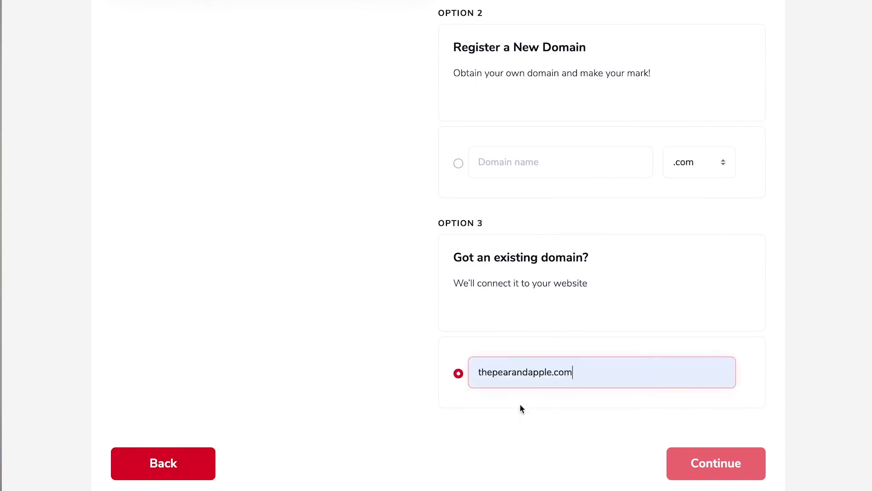
pyautogui.click(697, 467)
# - Request 2 email addresses for thepearandapple.com and fill in both names, one being orders
pyautogui.click(282, 382)
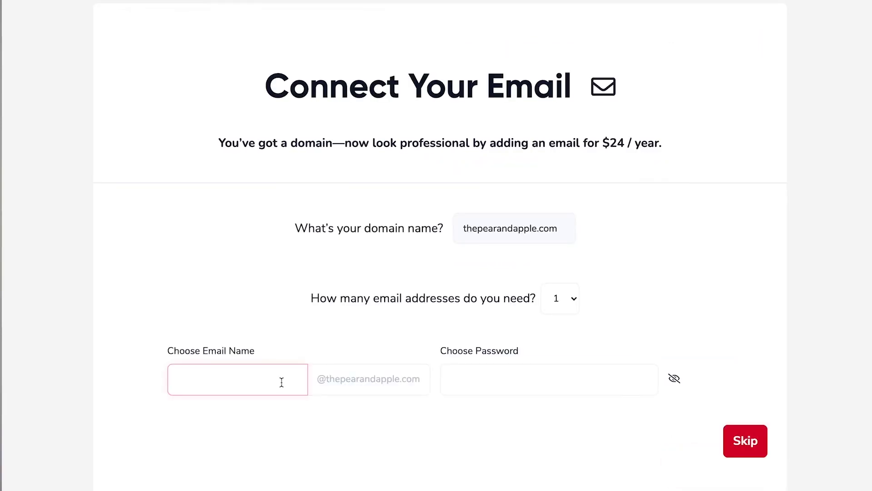
pyautogui.click(576, 300)
pyautogui.click(555, 314)
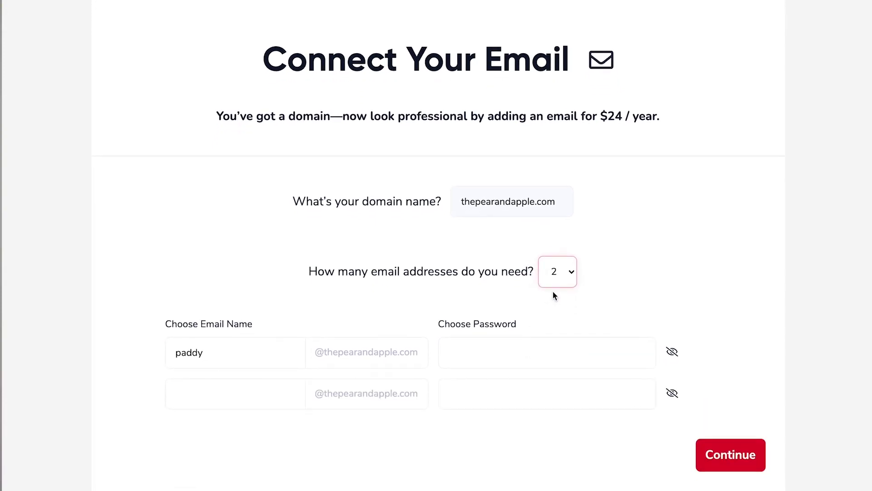
pyautogui.click(270, 394)
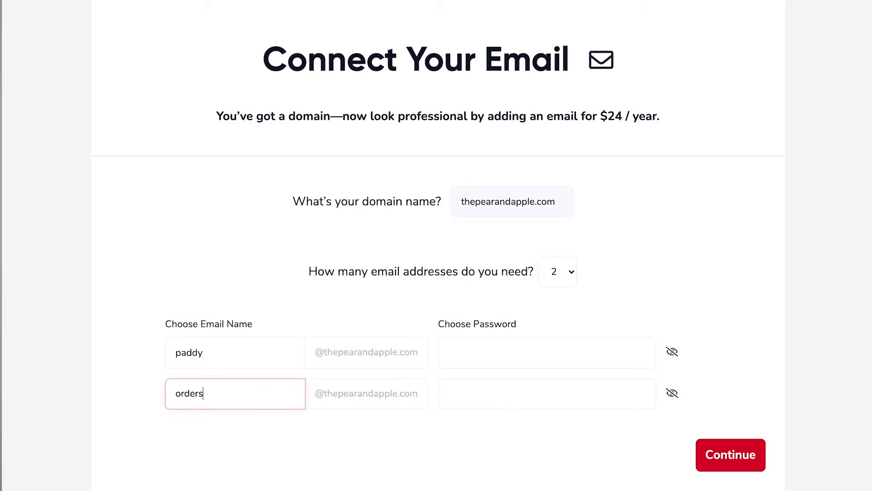
pyautogui.click(317, 410)
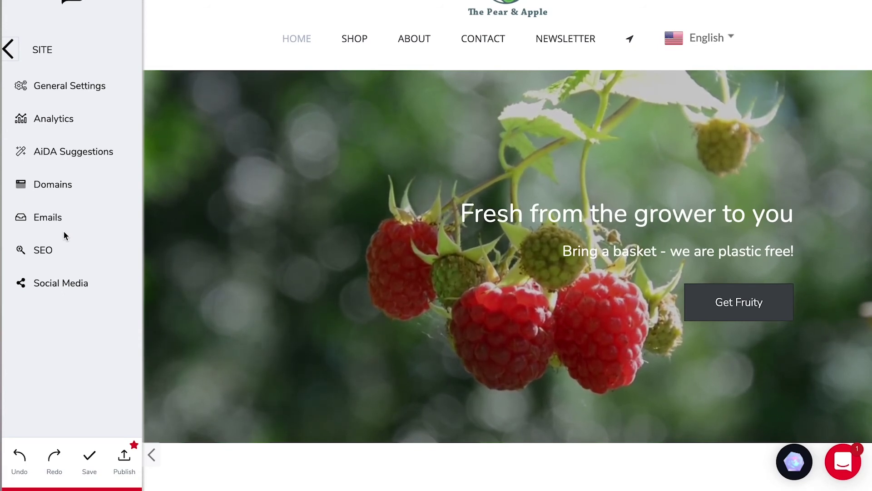
# - In SEO settings, keep the Site Name - Menu Name structure and rename Fruit Shop to 'The Pear And Apple'
pyautogui.click(46, 251)
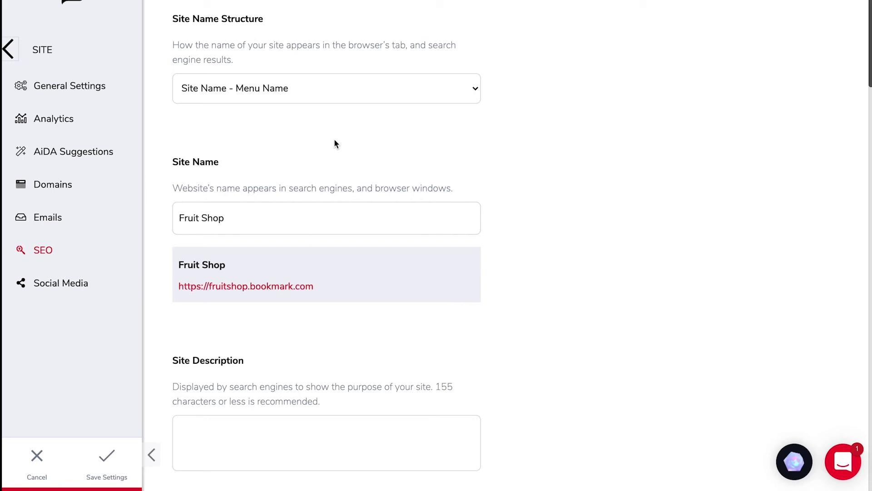
pyautogui.click(319, 93)
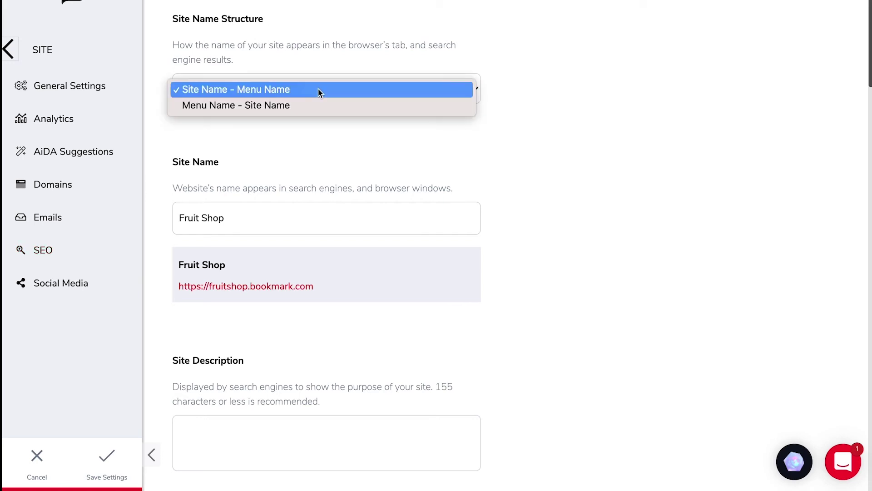
pyautogui.click(263, 96)
pyautogui.click(267, 214)
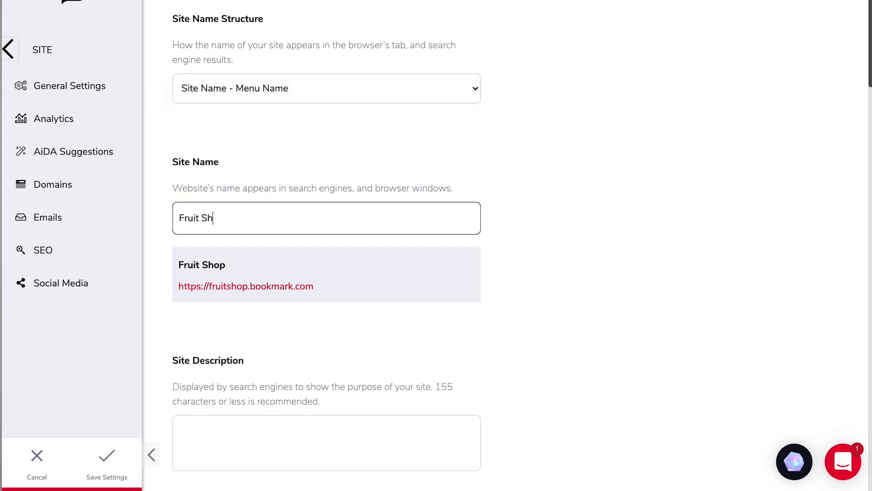
pyautogui.press('BackSpace')
pyautogui.press('BackSpace')
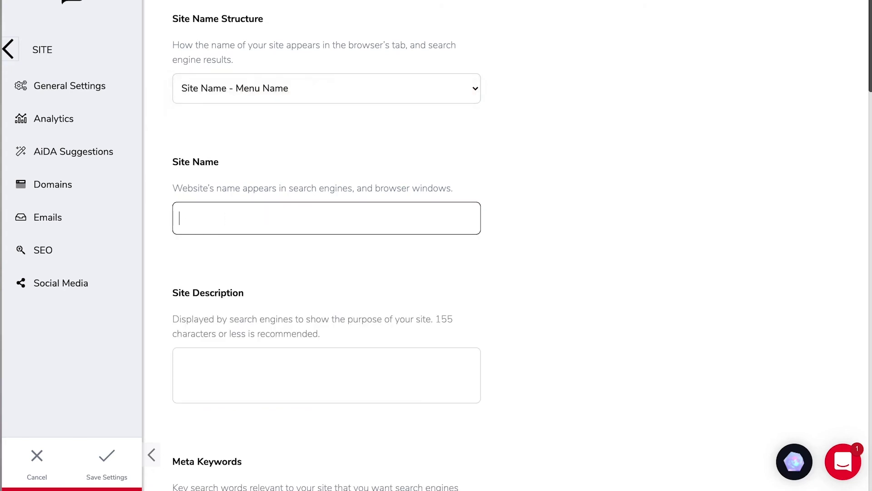
pyautogui.write('The Pear')
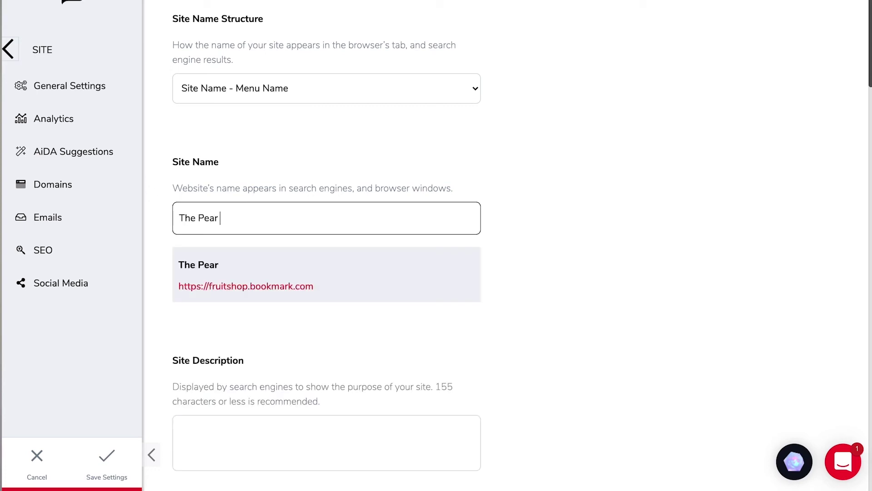
pyautogui.write(' And Apple')
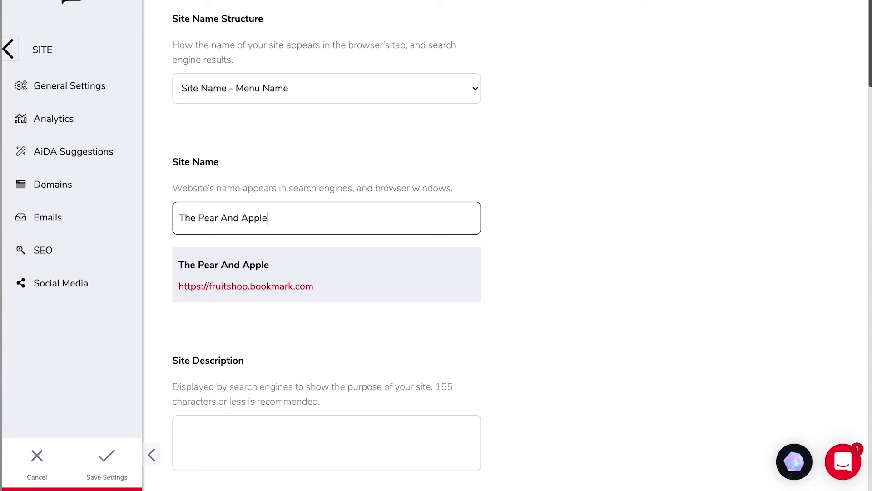
# - Describe the site as 'The Pear and Apple, for quality fresh fruit and vegetables', offering online ordering
pyautogui.click(245, 447)
pyautogui.scroll(-5, 244, 447)
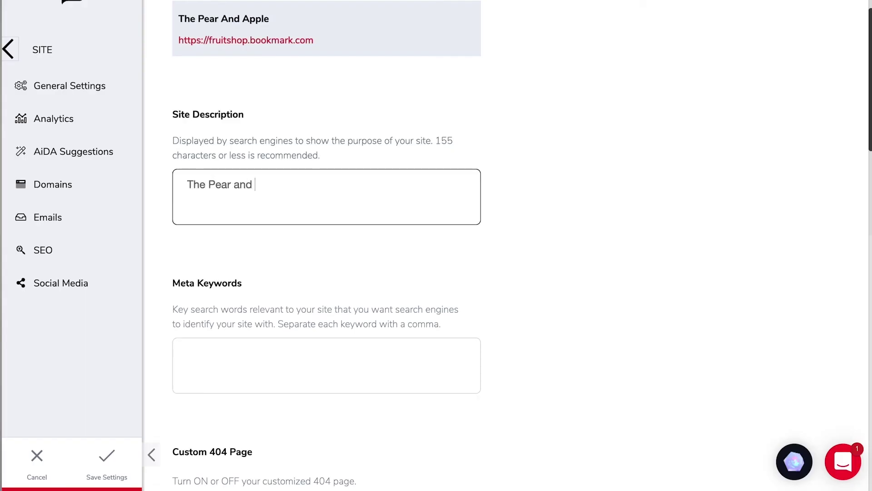
pyautogui.write('Apple, for quality fresh fruit and')
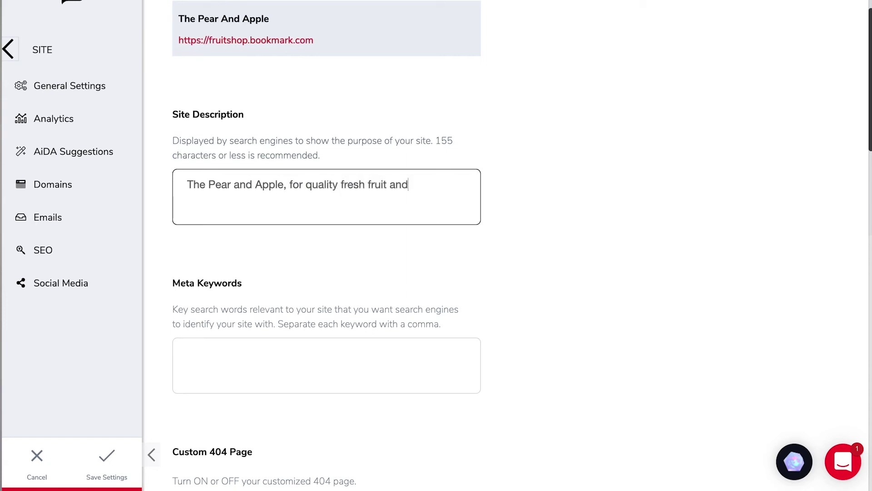
pyautogui.write(' vegetables And offering ordering online. Click her')
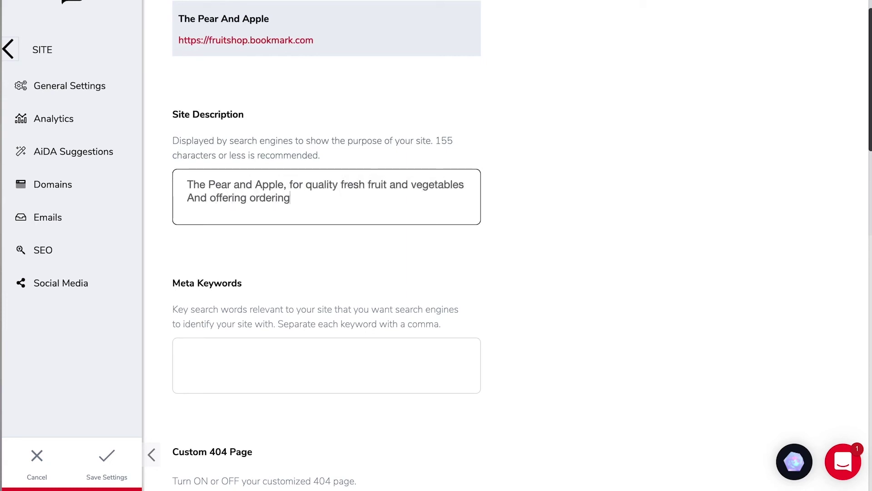
pyautogui.write('e to order yours')
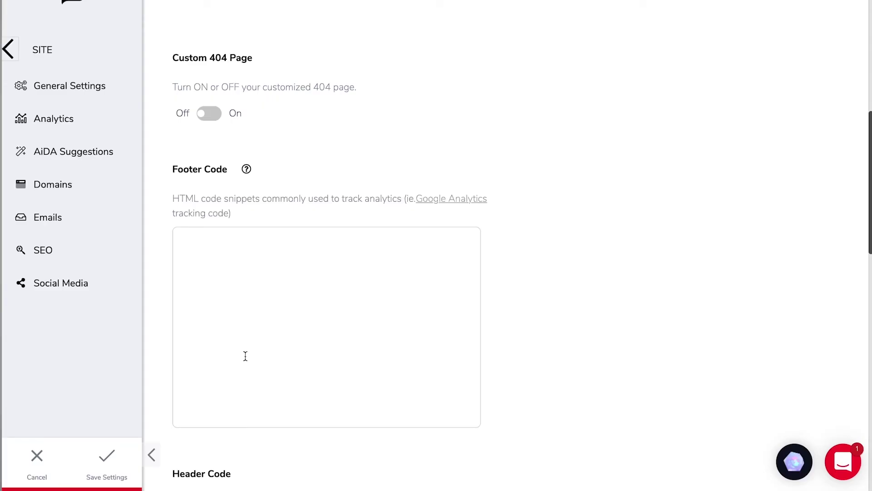
pyautogui.scroll(-1, 245, 355)
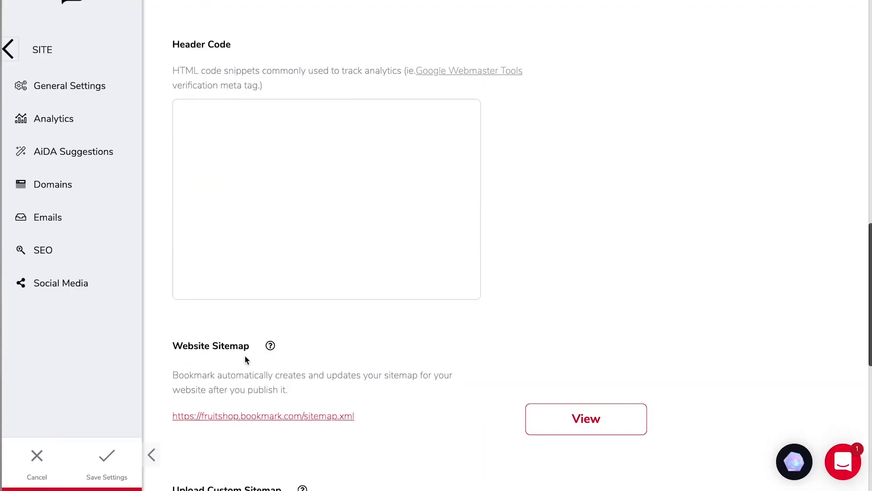
pyautogui.scroll(-5, 245, 359)
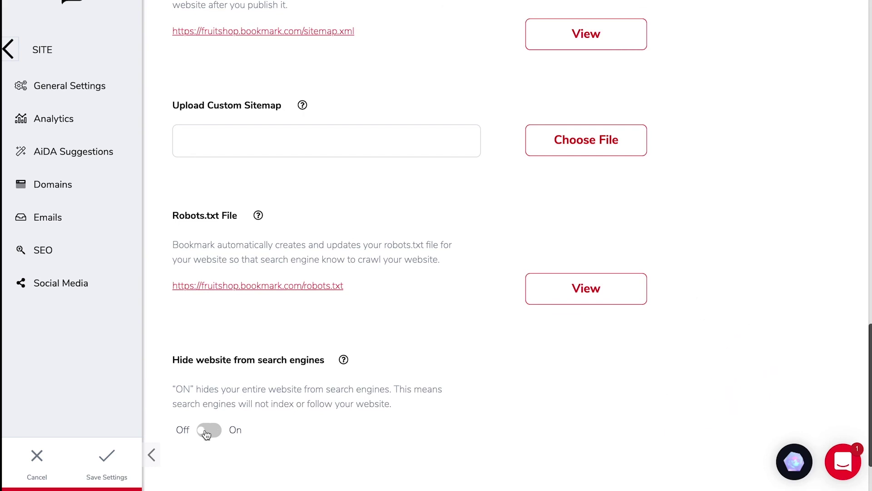
# - Review the Social Media settings, where Facebook, Twitter, YouTube and Instagram are all switched off
pyautogui.click(80, 288)
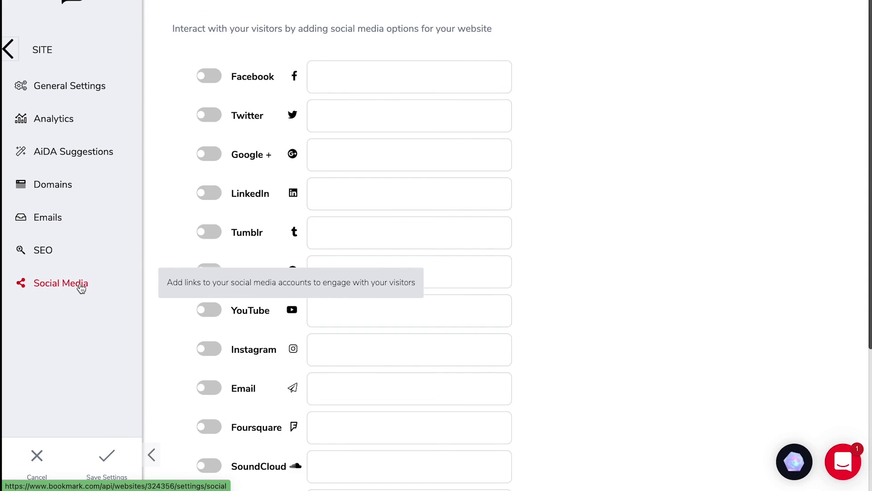
pyautogui.scroll(-4, 561, 264)
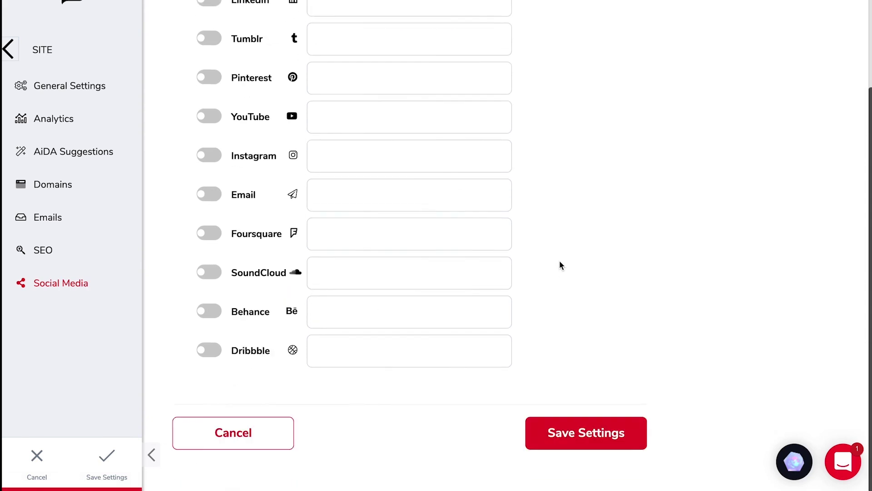
pyautogui.scroll(4, 561, 266)
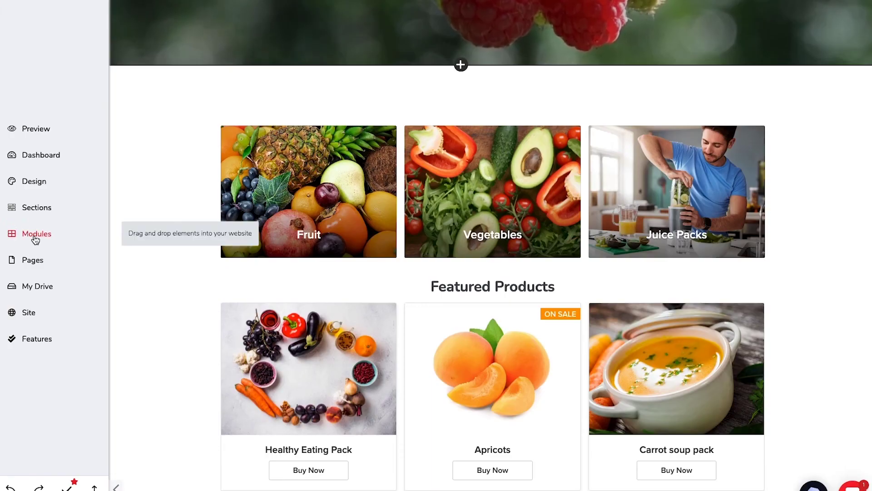
# - Add a Social module above the category images showing every network except Facebook and Twitter
pyautogui.click(33, 236)
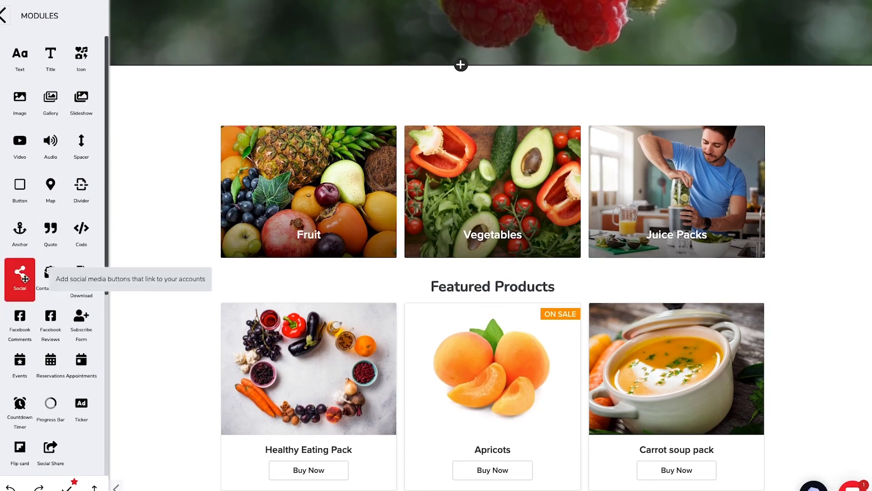
pyautogui.moveTo(19, 275); pyautogui.dragTo(282, 113)
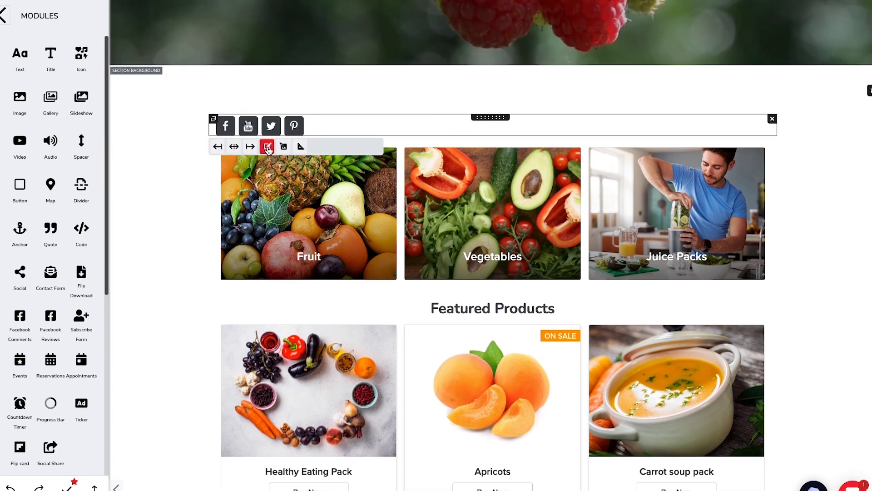
pyautogui.click(268, 147)
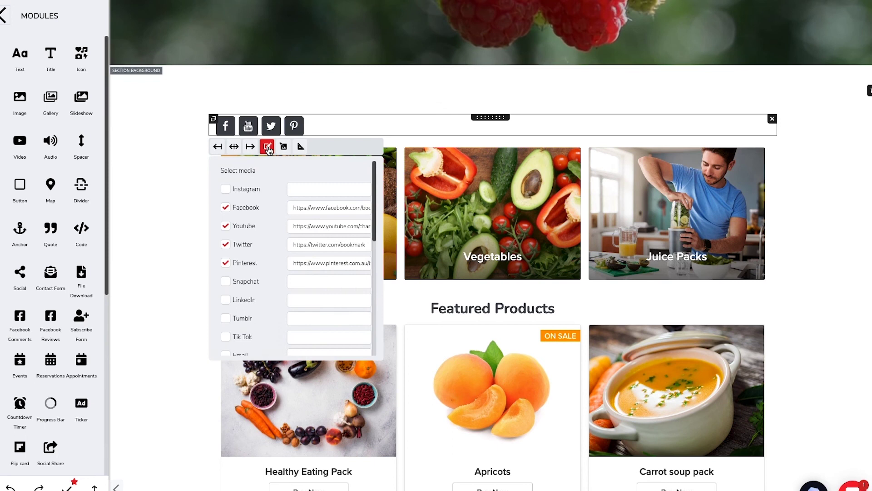
pyautogui.click(226, 208)
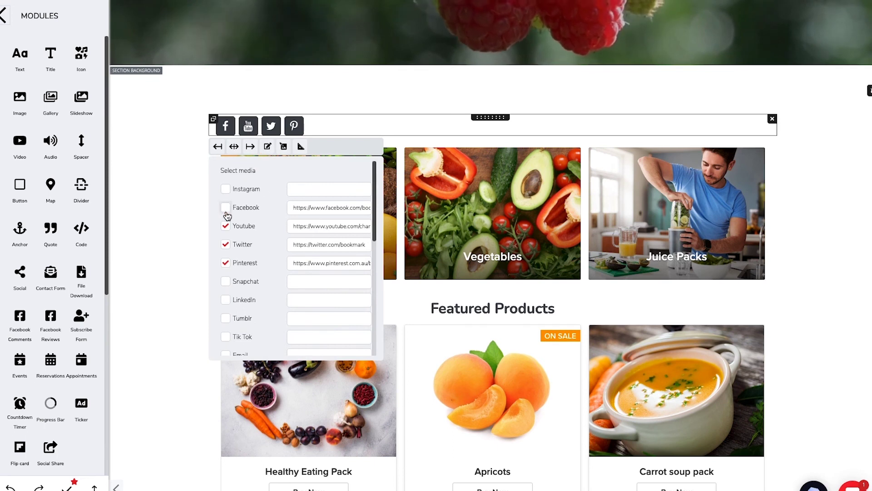
pyautogui.click(226, 244)
pyautogui.scroll(-8, 254, 273)
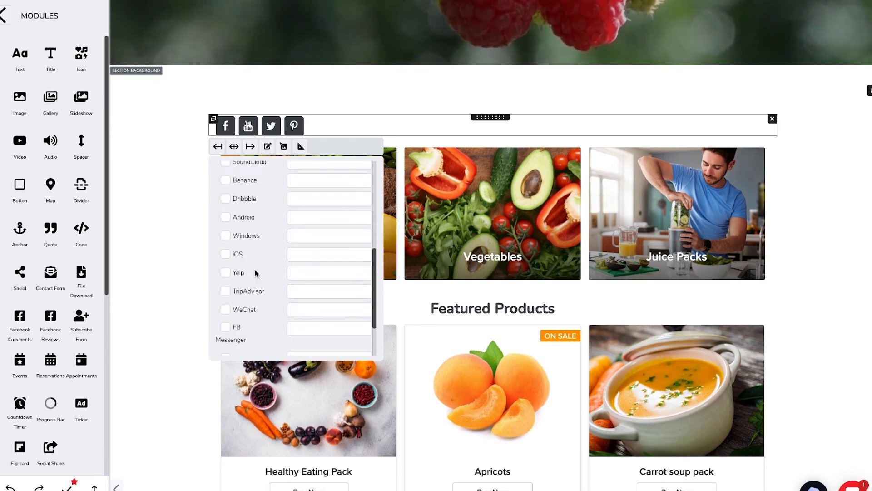
pyautogui.click(232, 348)
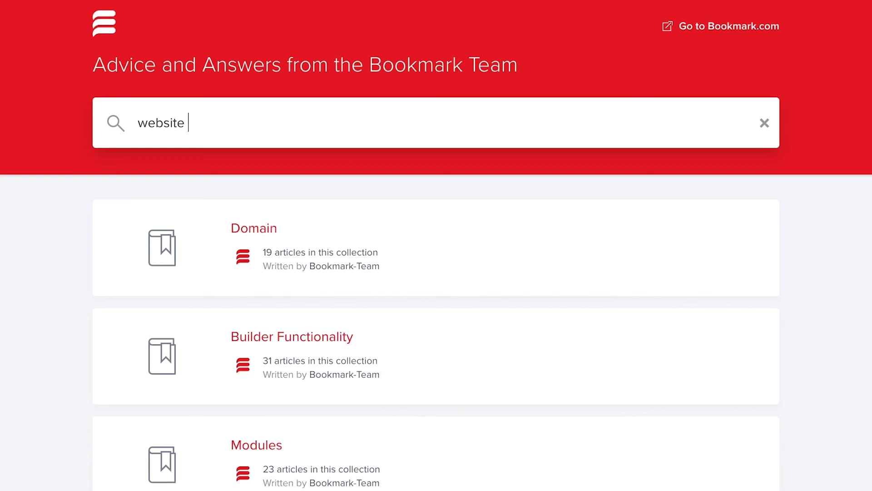
# - Search help for 'website settings' and open the 'Guide to the Design settings' article
pyautogui.write('ings')
pyautogui.press('Return')
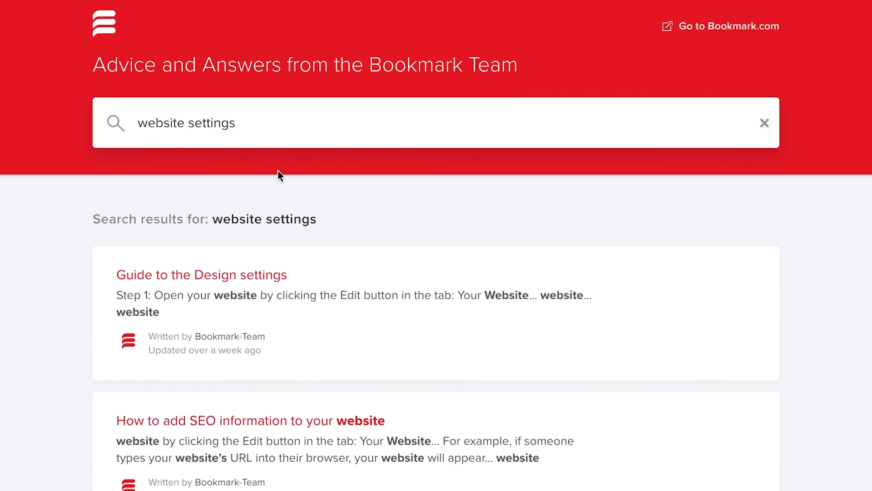
pyautogui.click(238, 275)
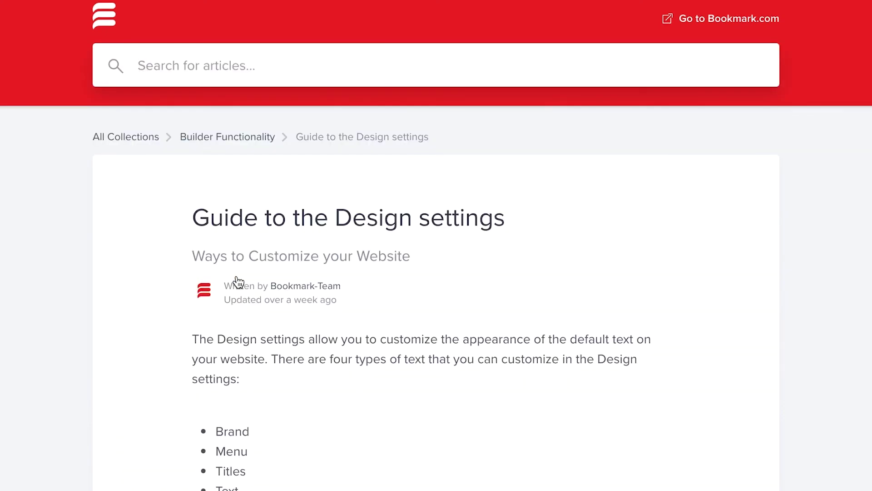